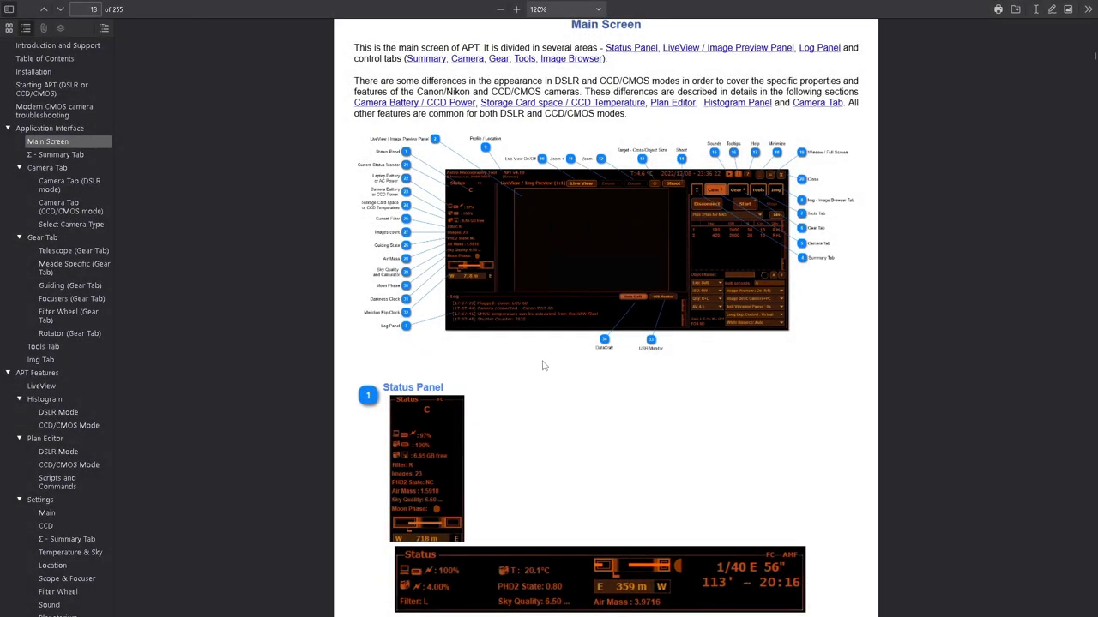
Scroll the APT manual down to page 15's Gear, Tools, Img, Live View and Zoom + entries
scroll(540, 363, "down", 6)
scroll(544, 371, "down", 8)
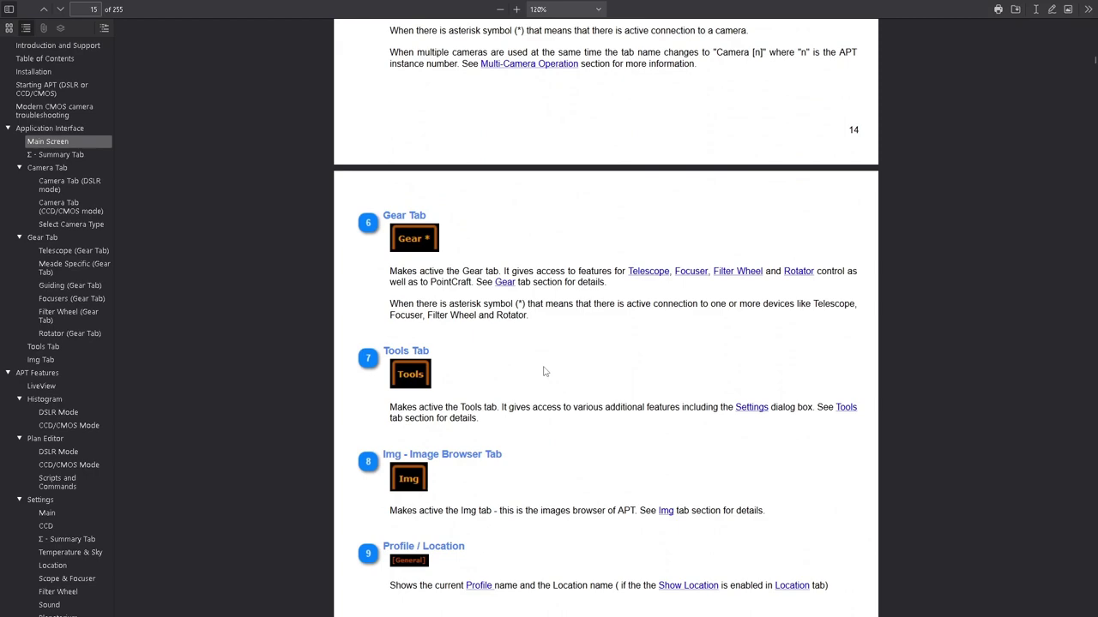
scroll(543, 370, "down", 2)
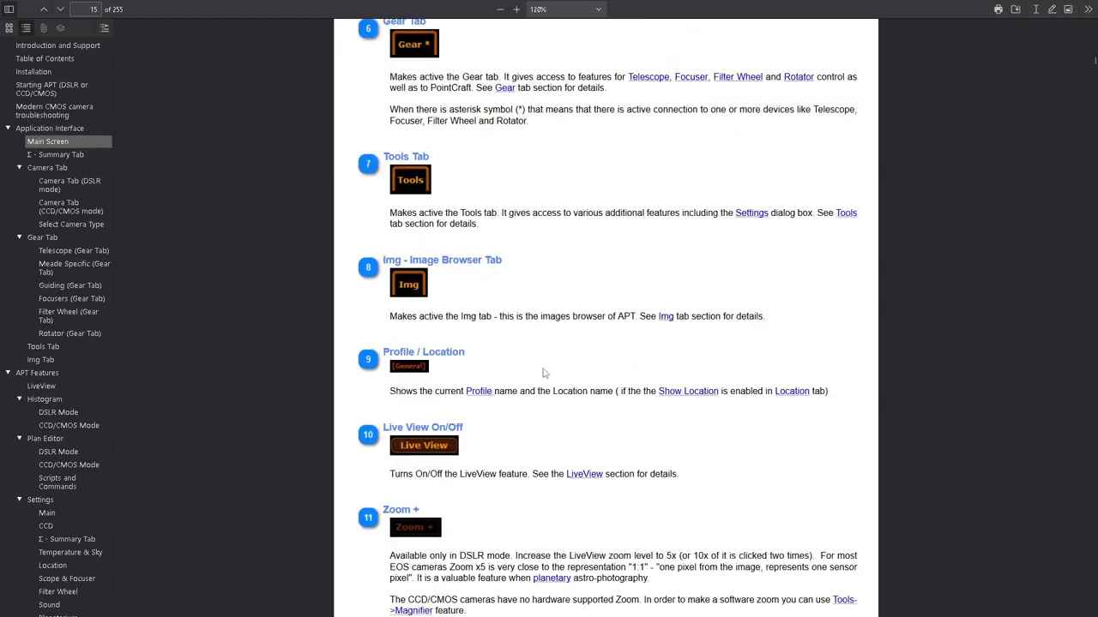
Switch from the user guide PDF to the APT main screen and point at the camera-state indicator
key("alt+Tab")
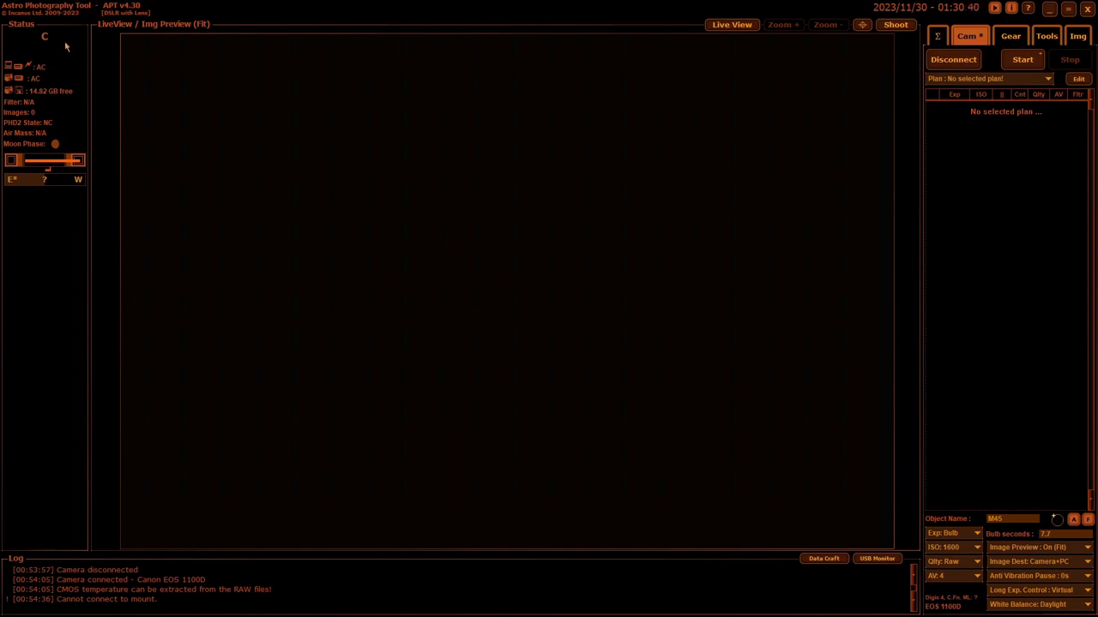
mouse_move(66, 45)
mouse_move(57, 129)
left_click(53, 164)
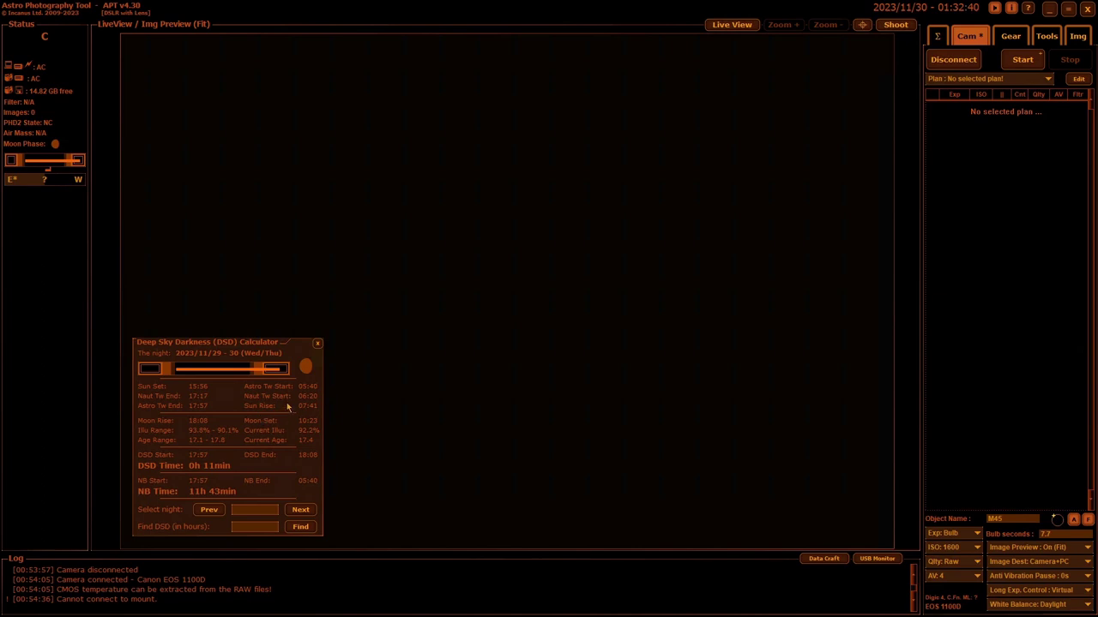
left_click(318, 345)
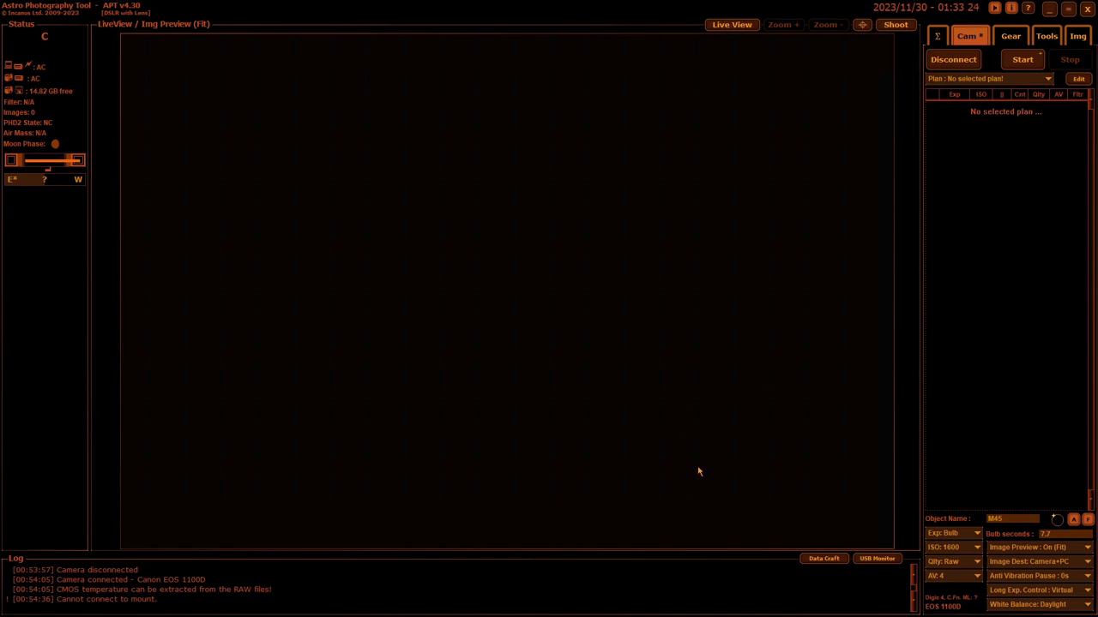
left_click(824, 559)
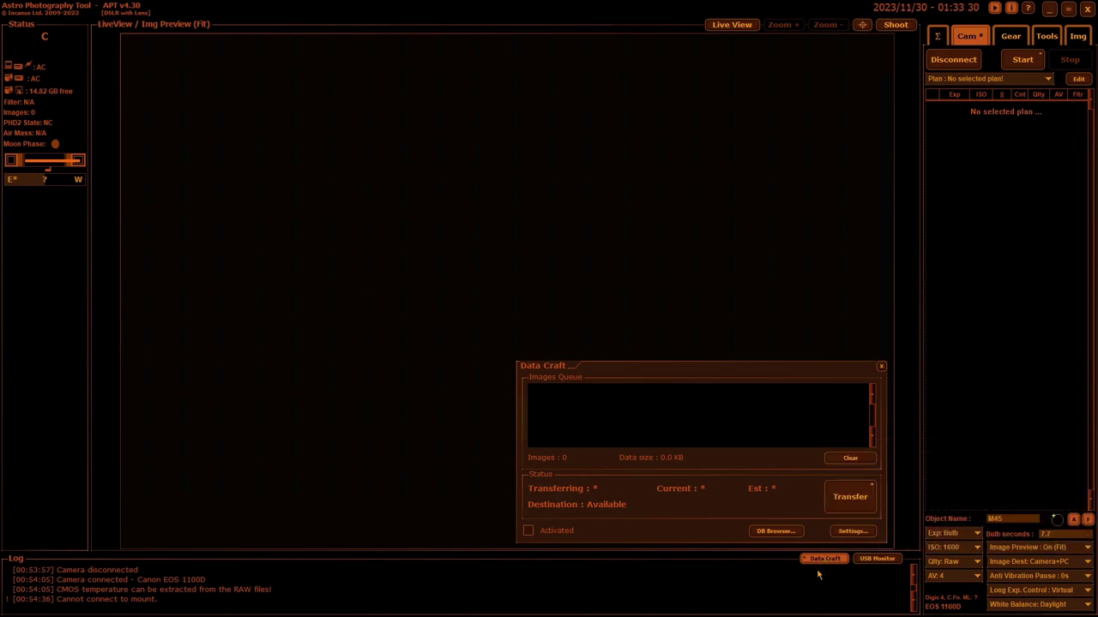
left_click(822, 560)
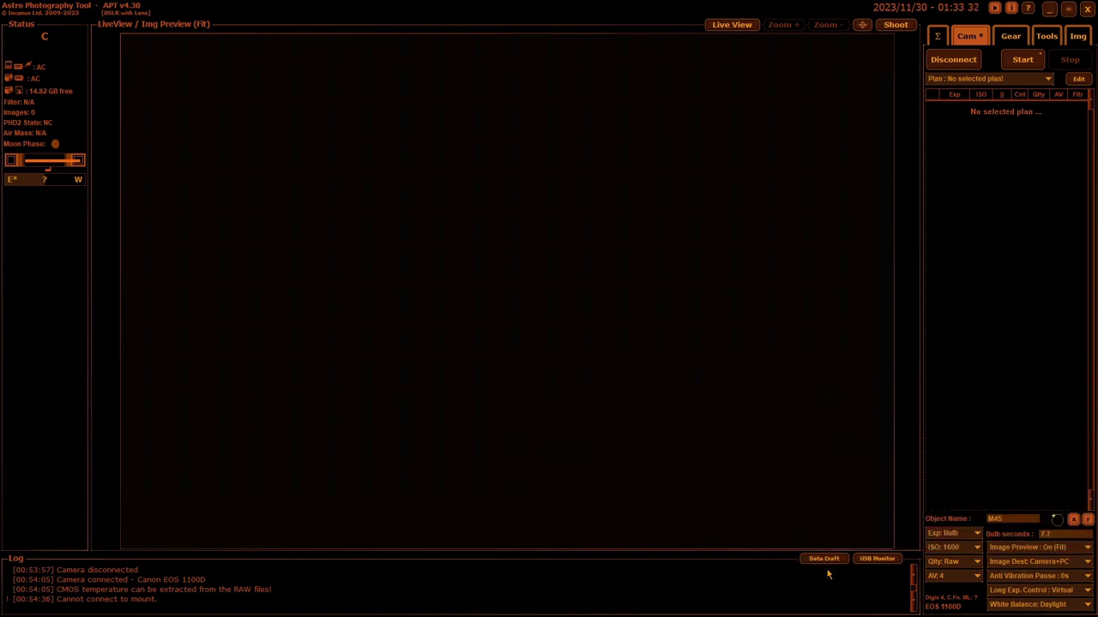
left_click(878, 559)
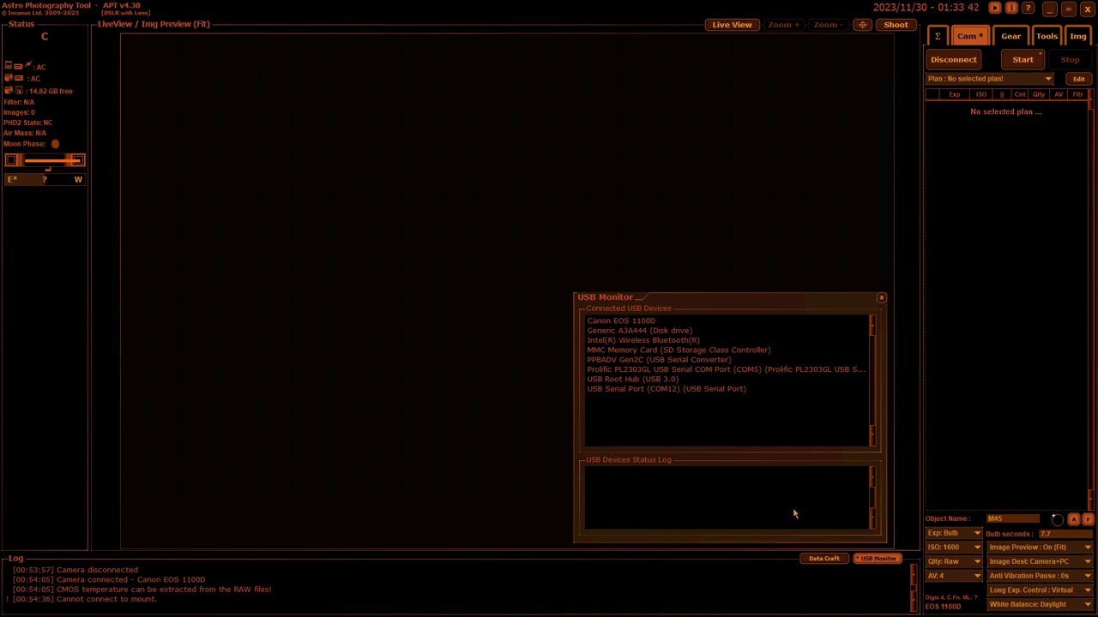
left_click(877, 559)
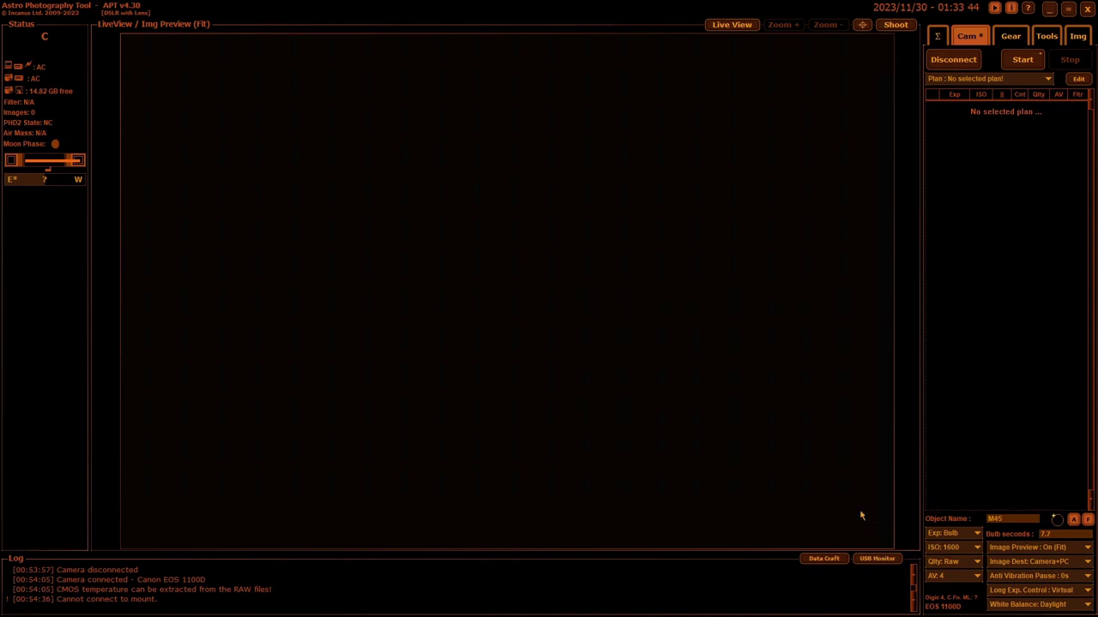
left_click(740, 27)
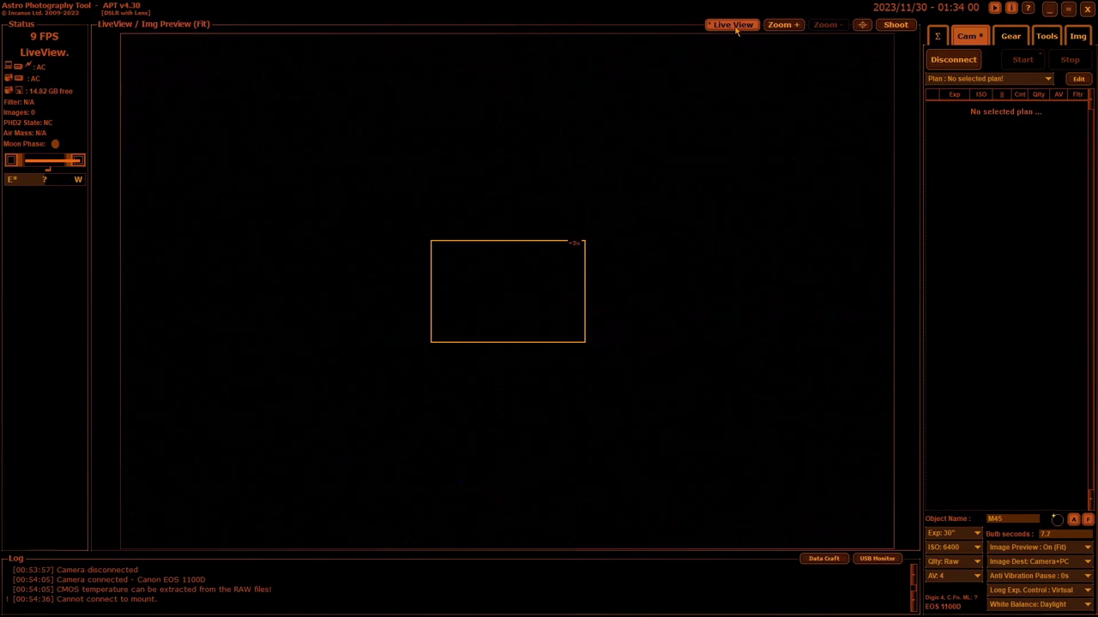
left_click(736, 29)
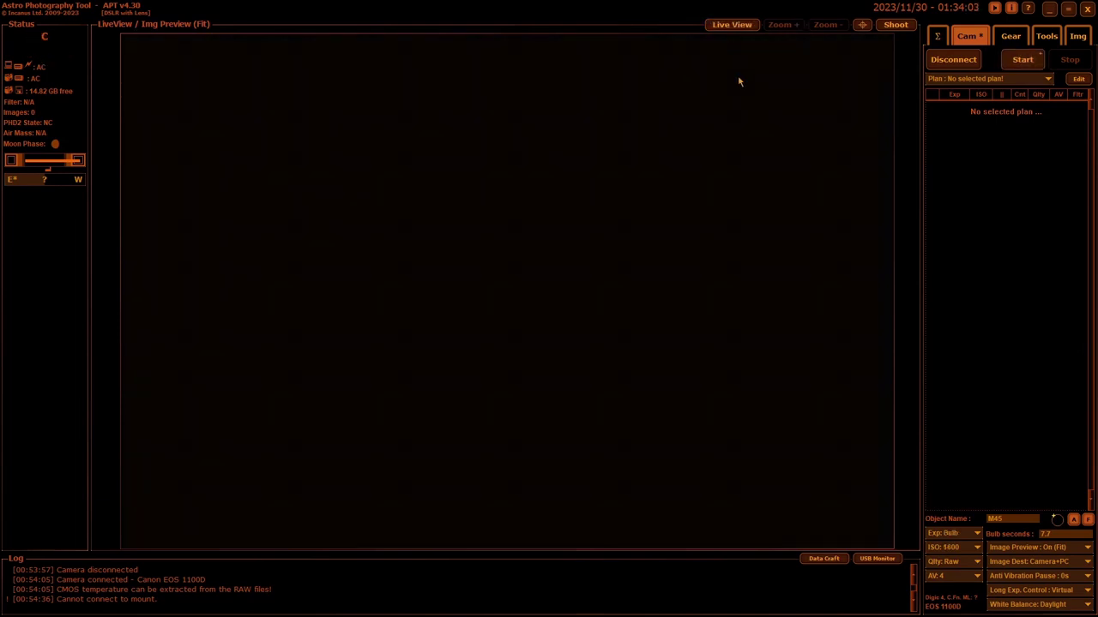
left_click(737, 26)
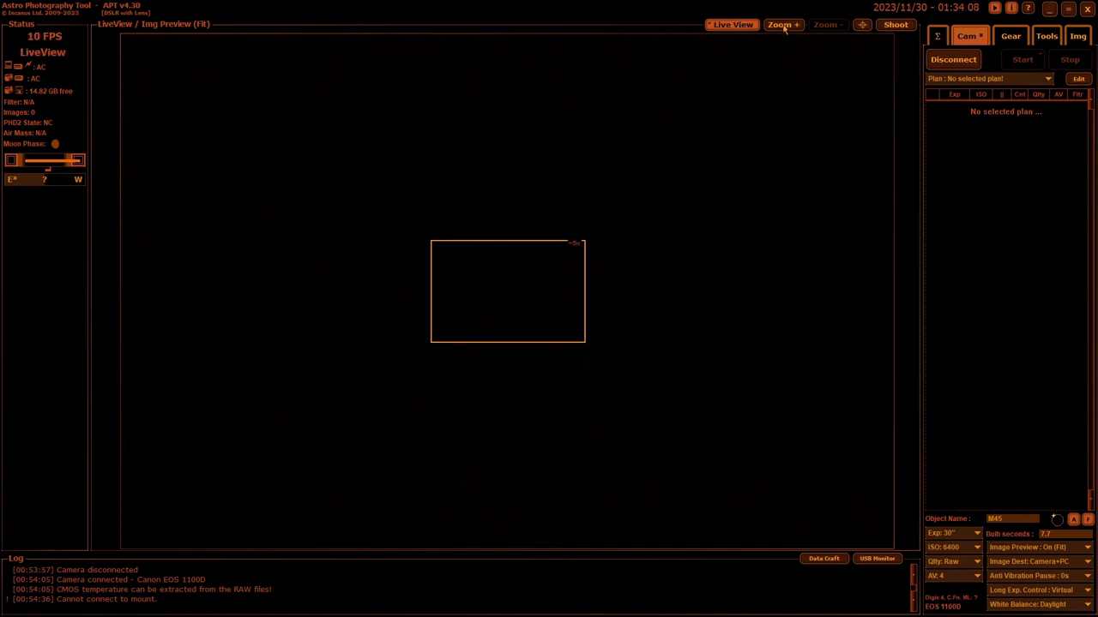
left_click(816, 29)
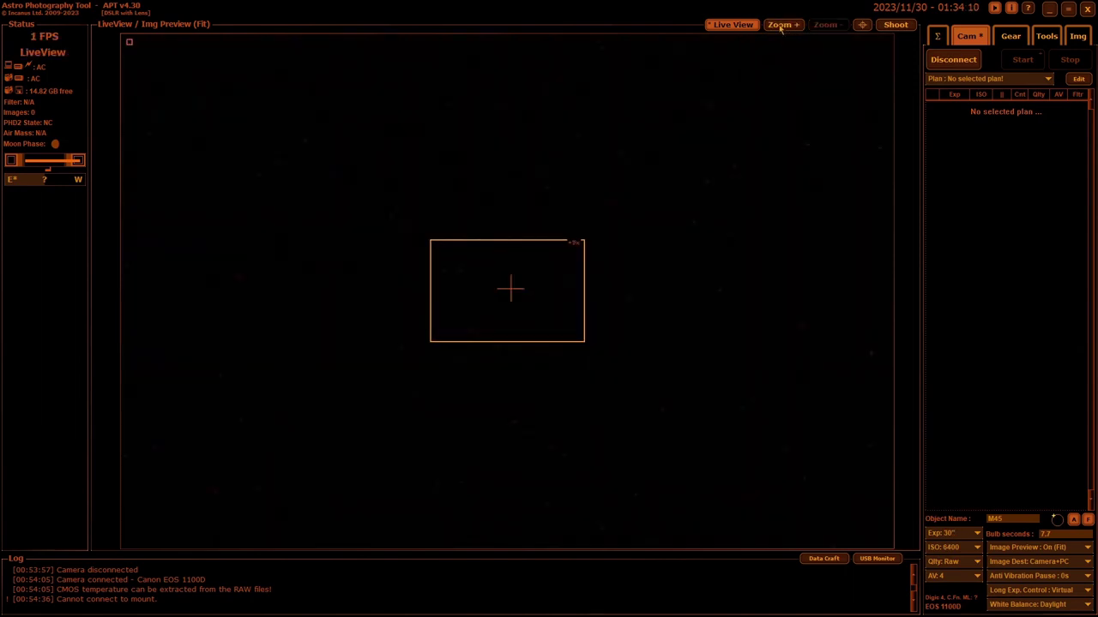
left_click(783, 27)
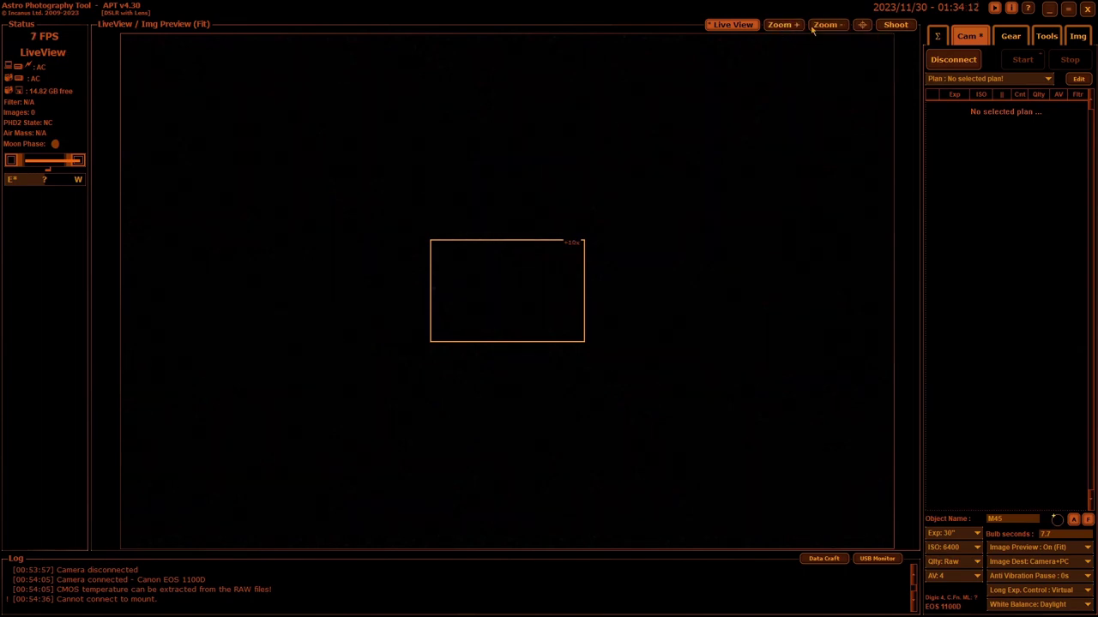
left_click(816, 29)
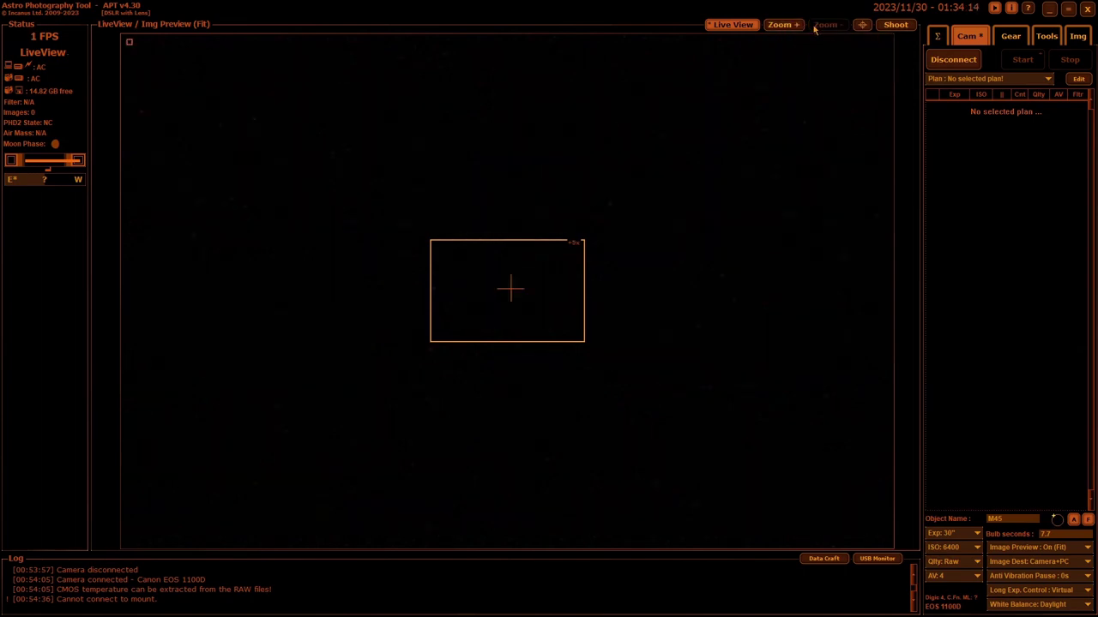
left_click(730, 25)
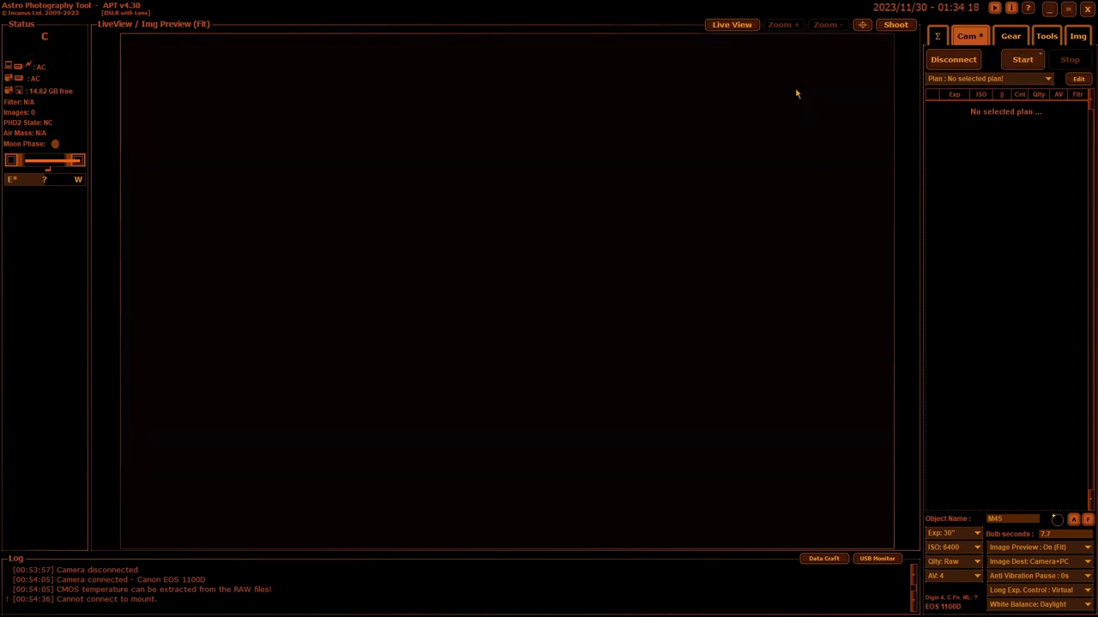
Toggle the preview crosshair overlay on, off, and back on
left_click(863, 26)
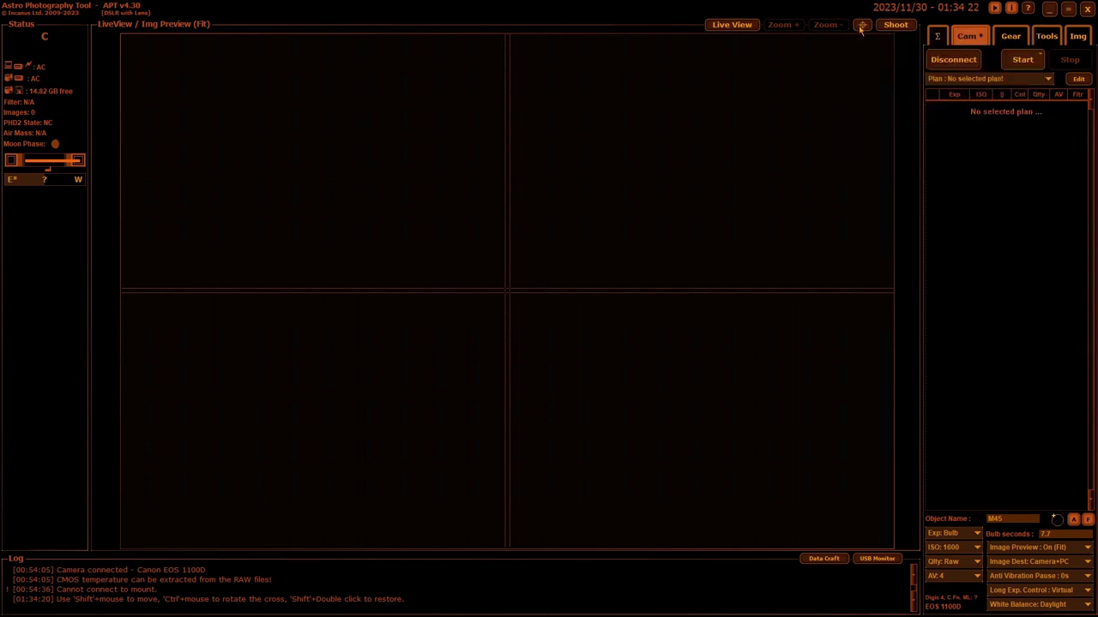
left_click(861, 26)
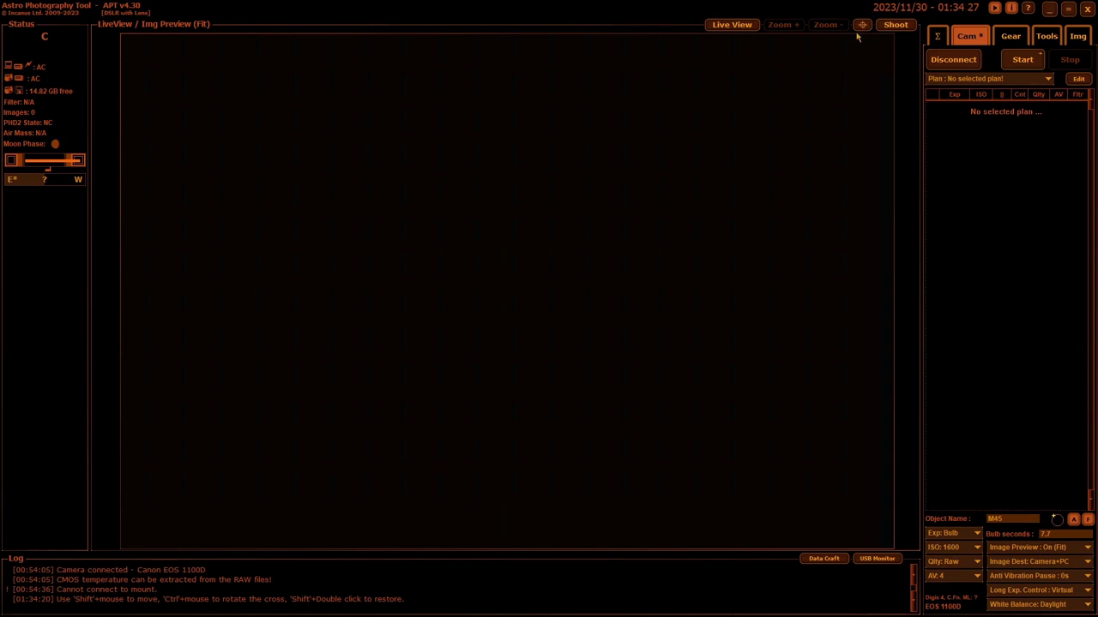
left_click(862, 26)
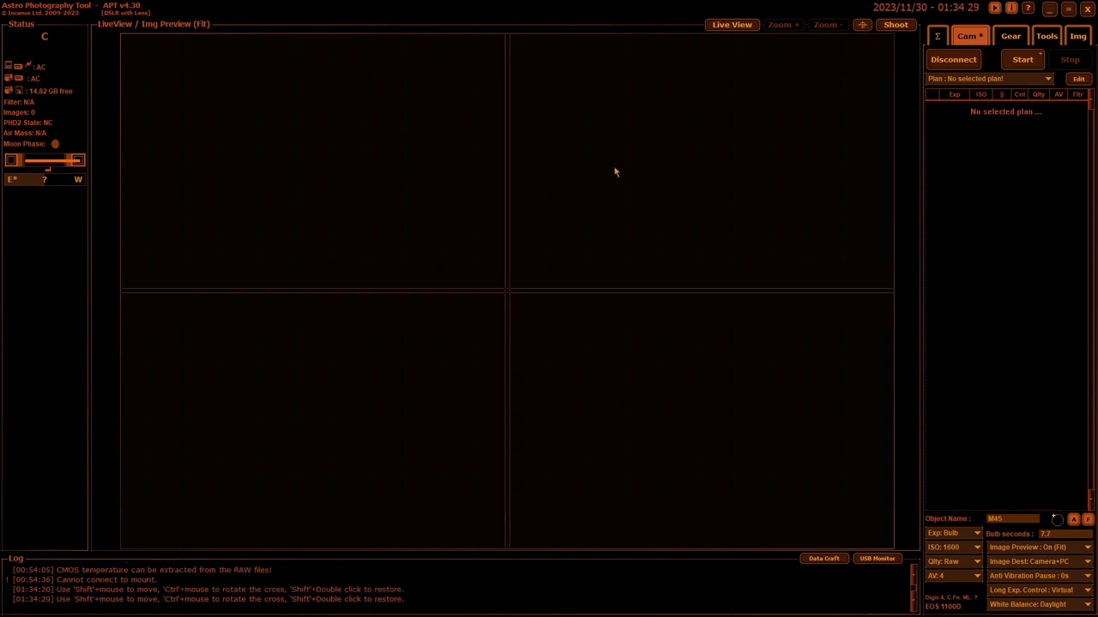
In Object Scale mode, choose M1 Crab Nebula so its ellipse appears on the preview
left_click(864, 26)
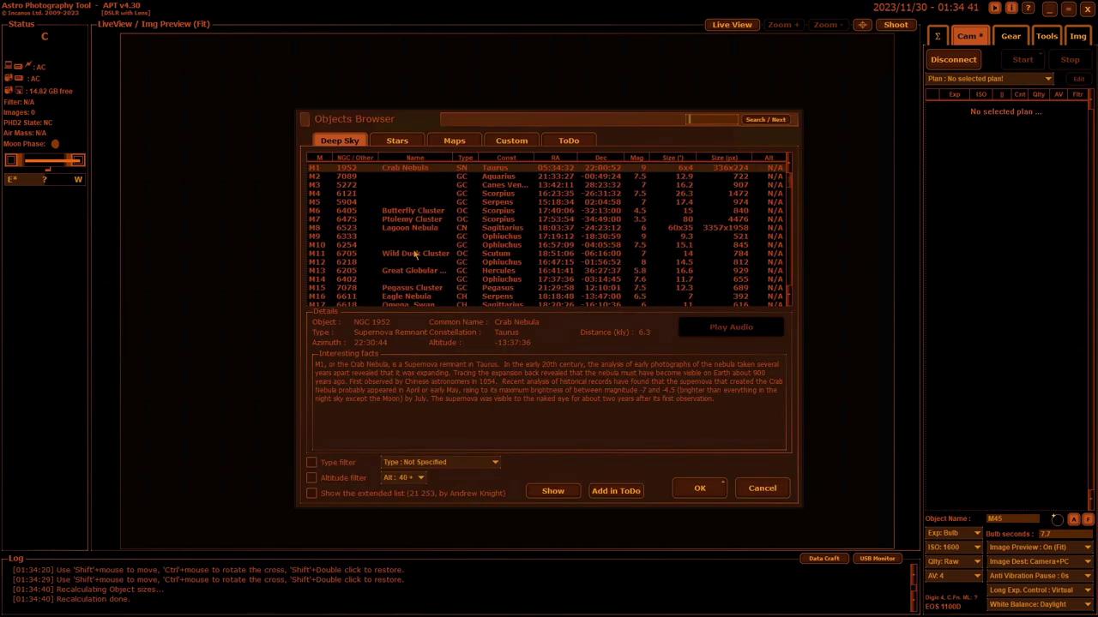
left_click(696, 489)
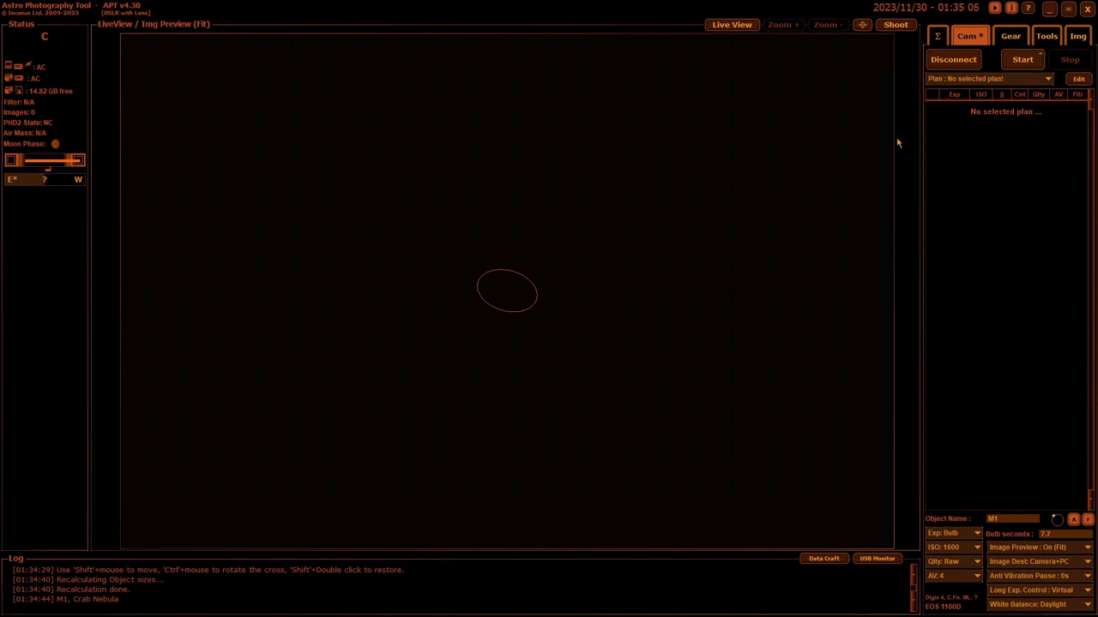
View the Gear, Tools and Σ summary tabs, then toggle the preview crosshair back on
left_click(1010, 39)
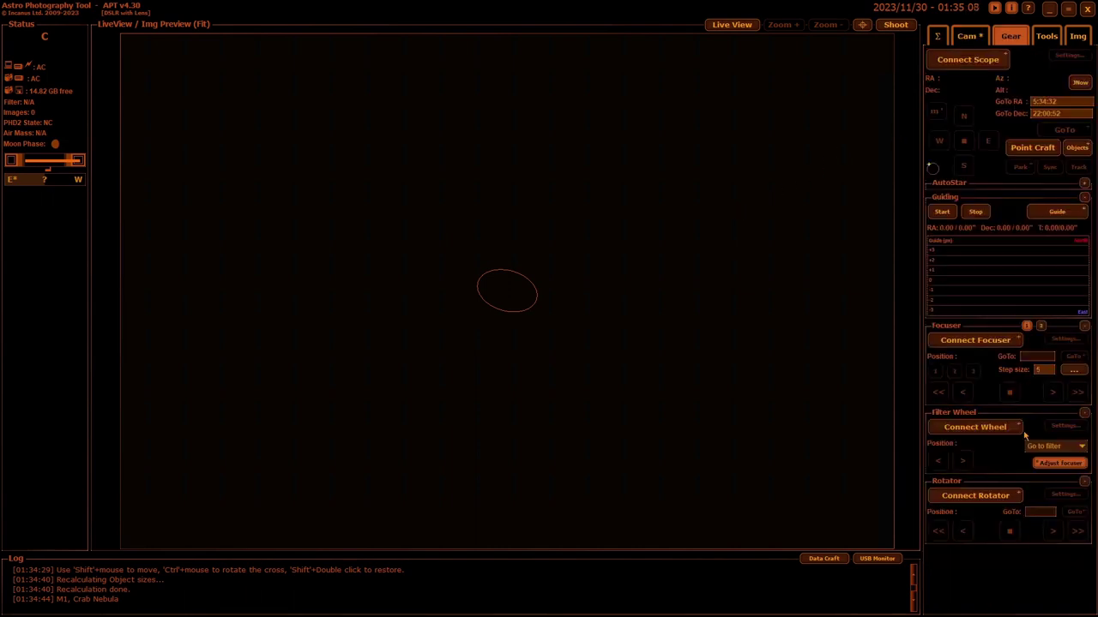
left_click(1044, 36)
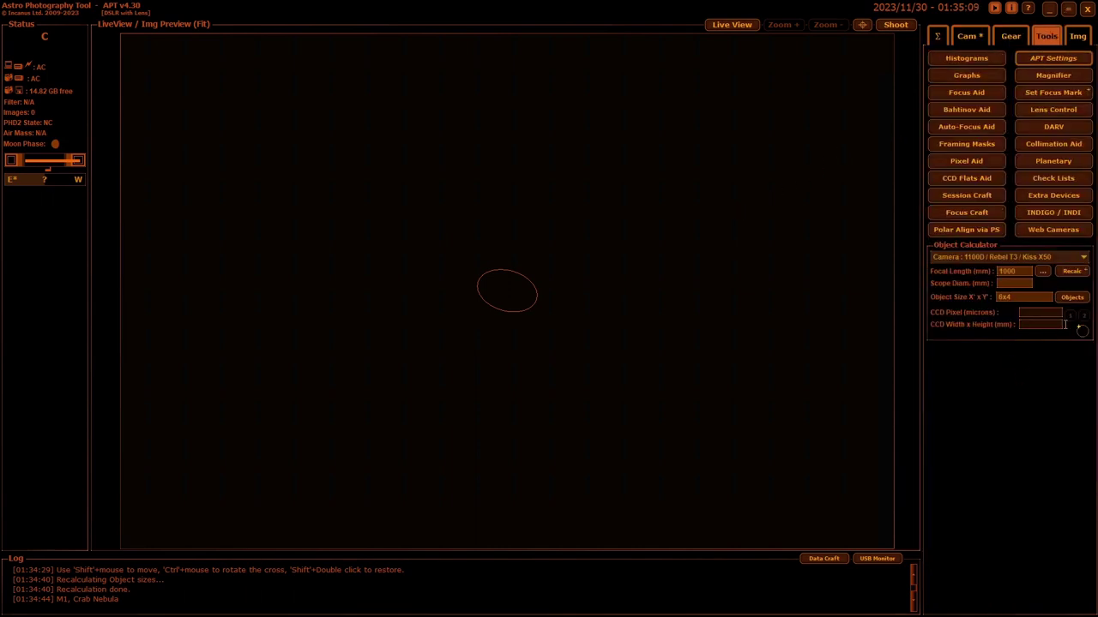
left_click(937, 36)
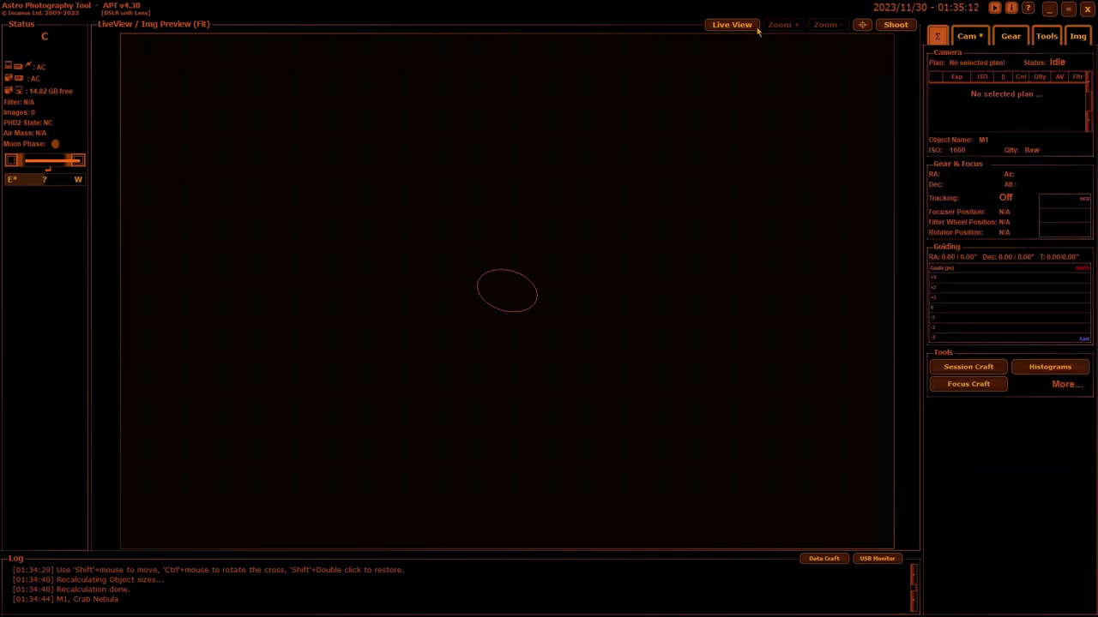
left_click(863, 26)
left_click(861, 25)
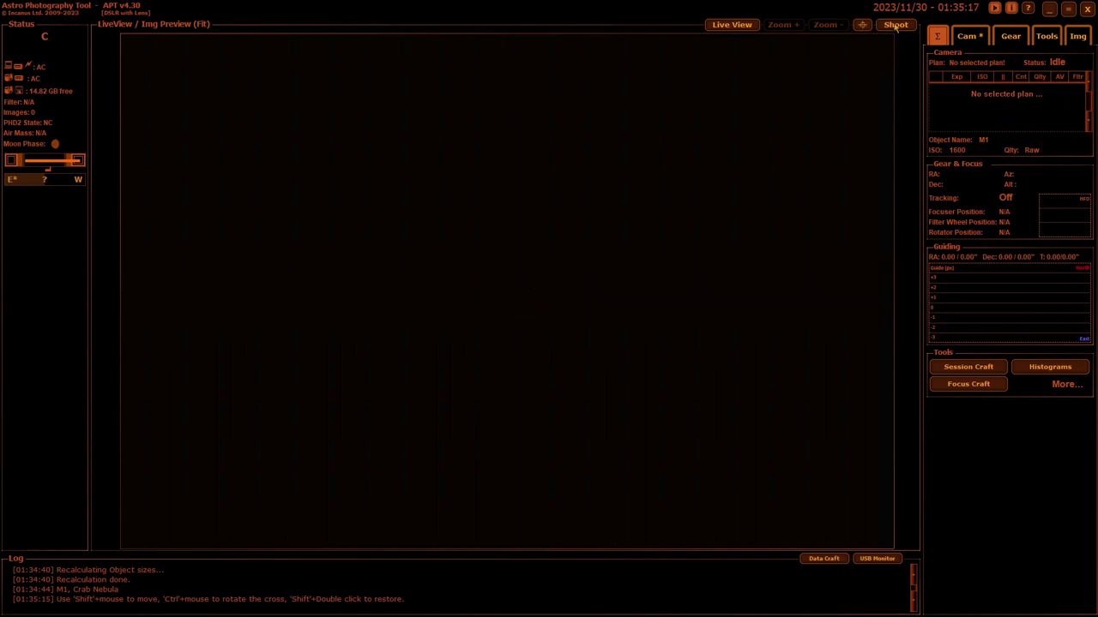
Switch the right-hand panel to the Cam tab showing the plan list and exposure settings
left_click(954, 37)
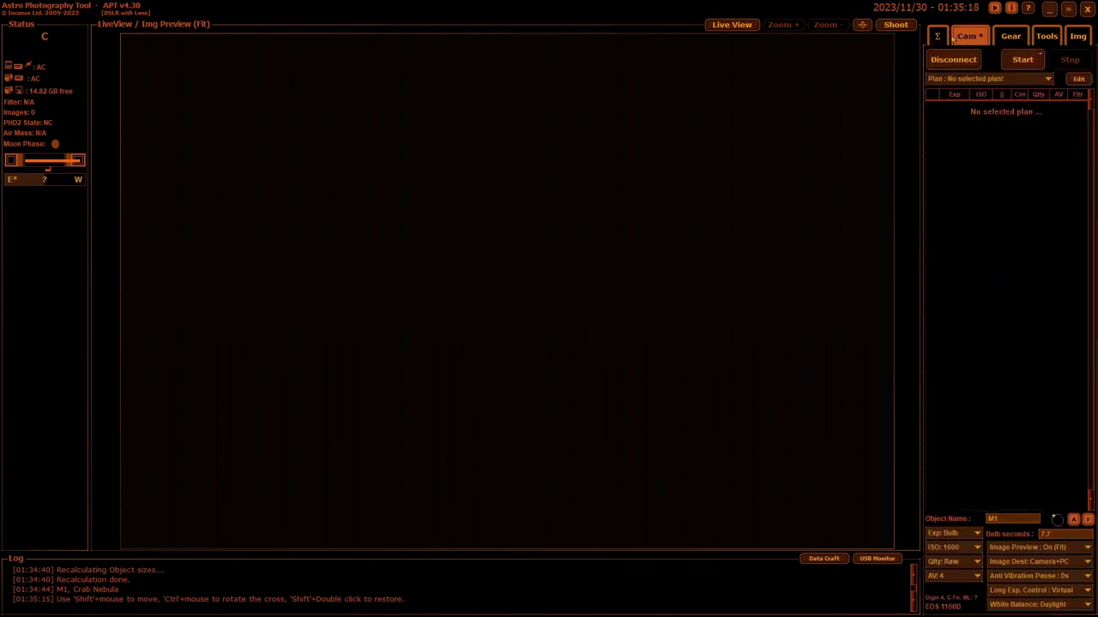
left_click(1013, 11)
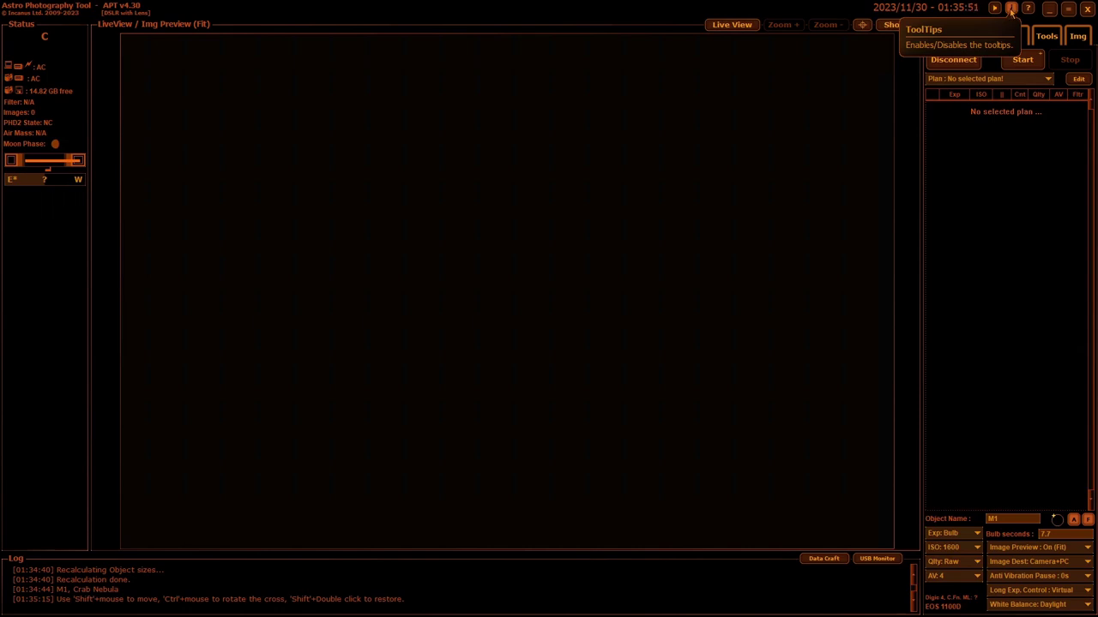
left_click(1012, 11)
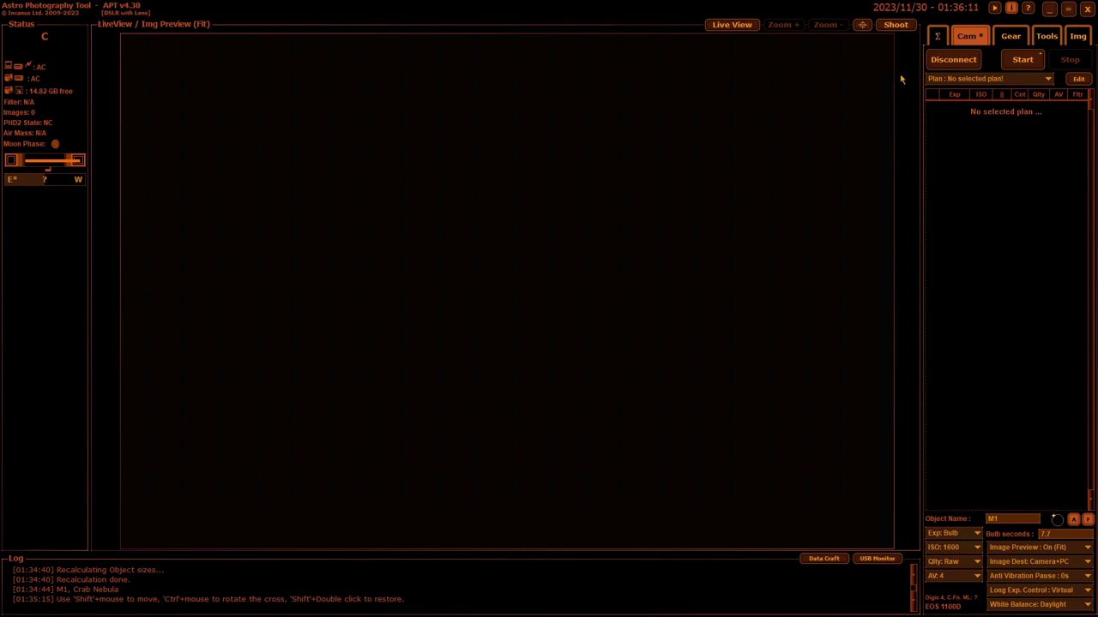
left_click(935, 39)
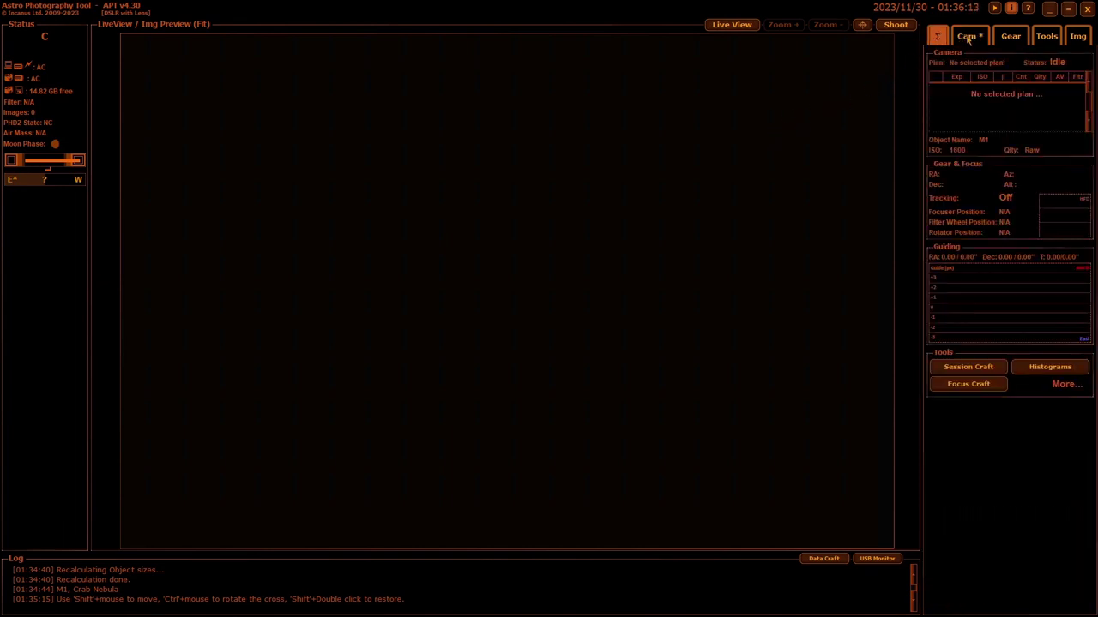
left_click(968, 38)
left_click(1010, 36)
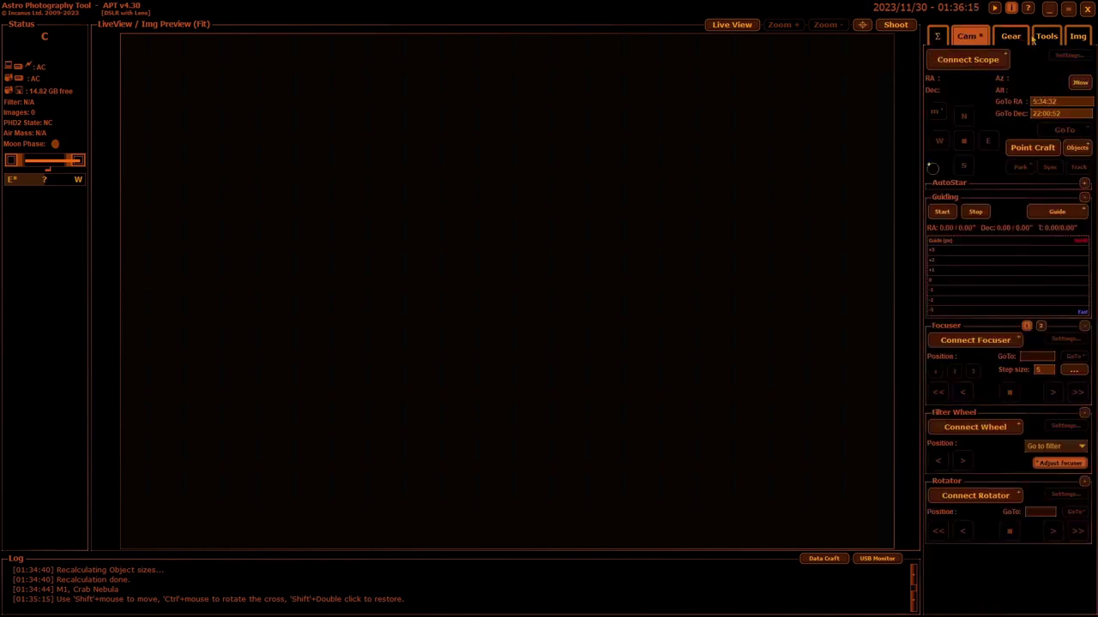
left_click(1046, 36)
left_click(1077, 36)
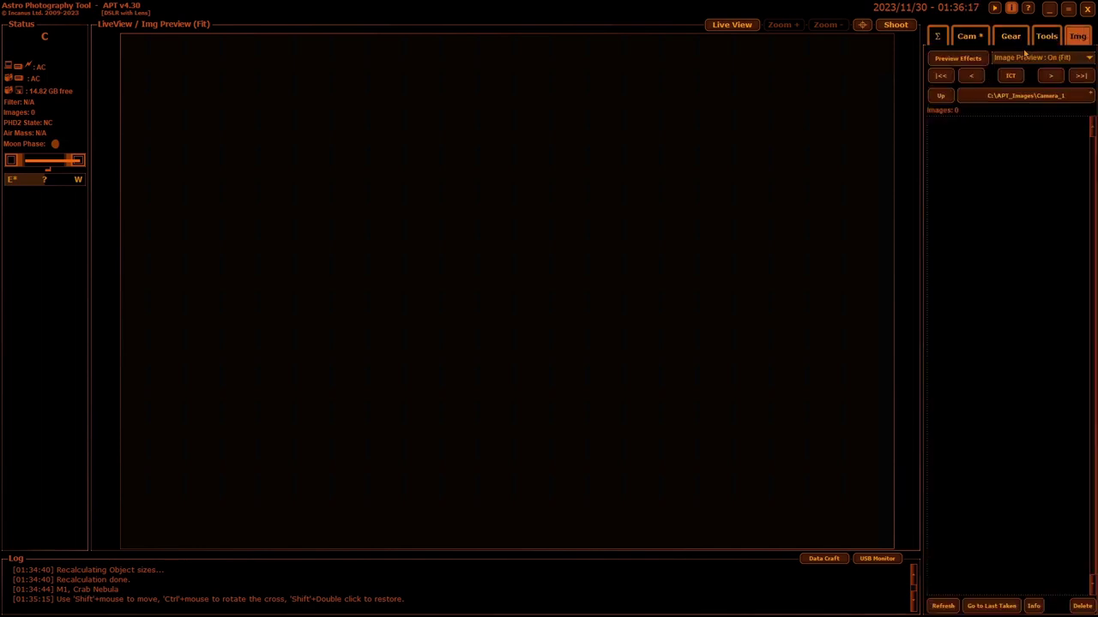
left_click(936, 38)
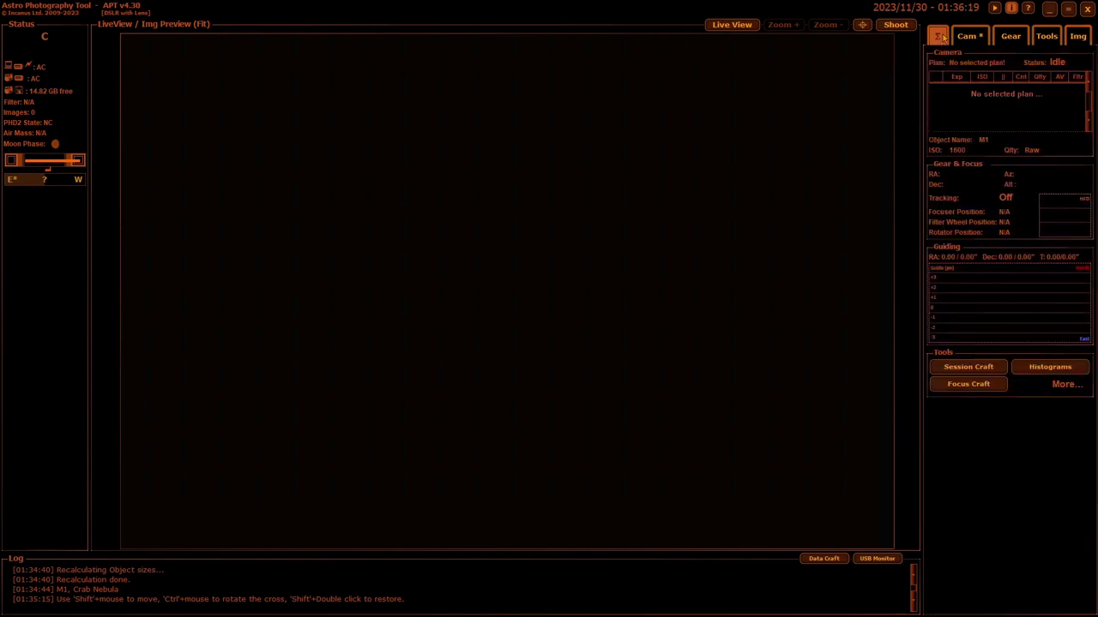
left_click(967, 37)
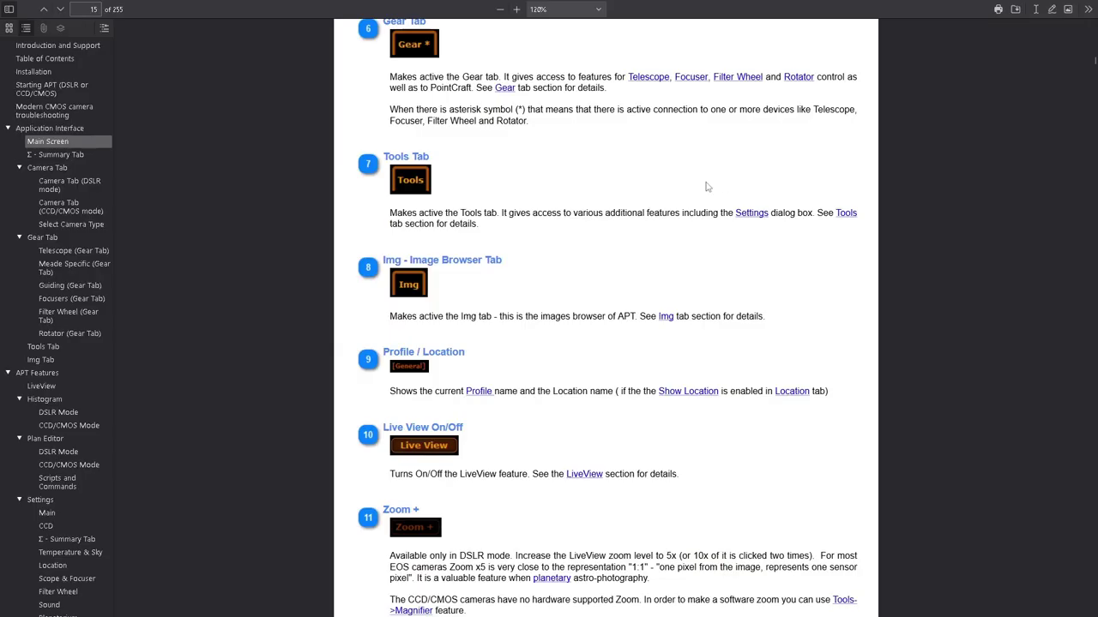
Scroll the manual from the Gear Tab item to item 21, Current Status Monitor, on page 18
scroll(682, 227, "down", 5)
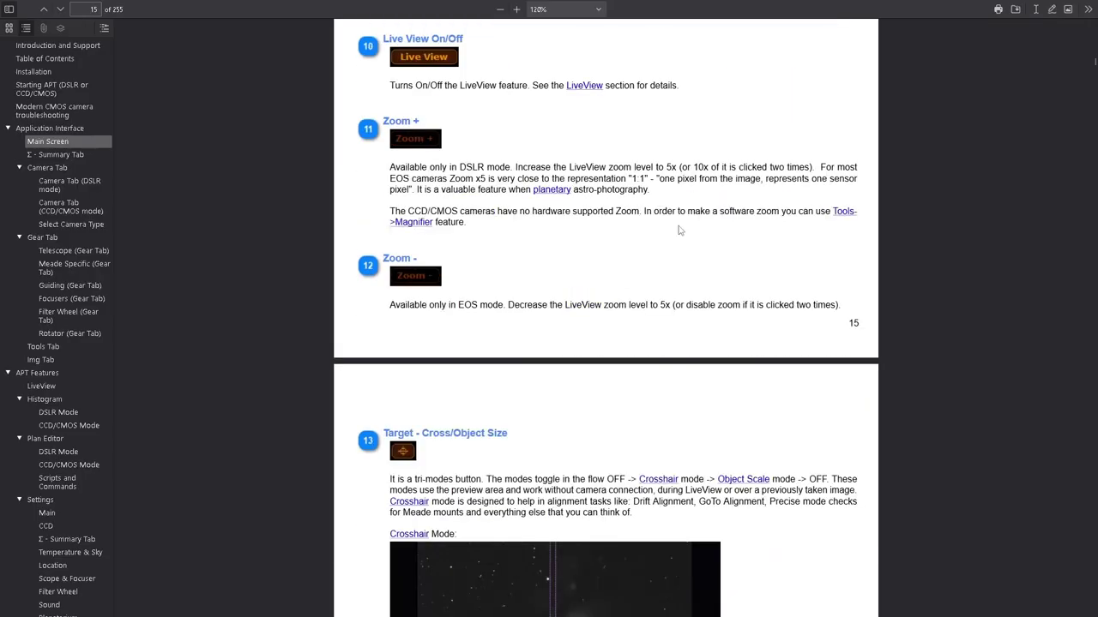
scroll(679, 230, "down", 15)
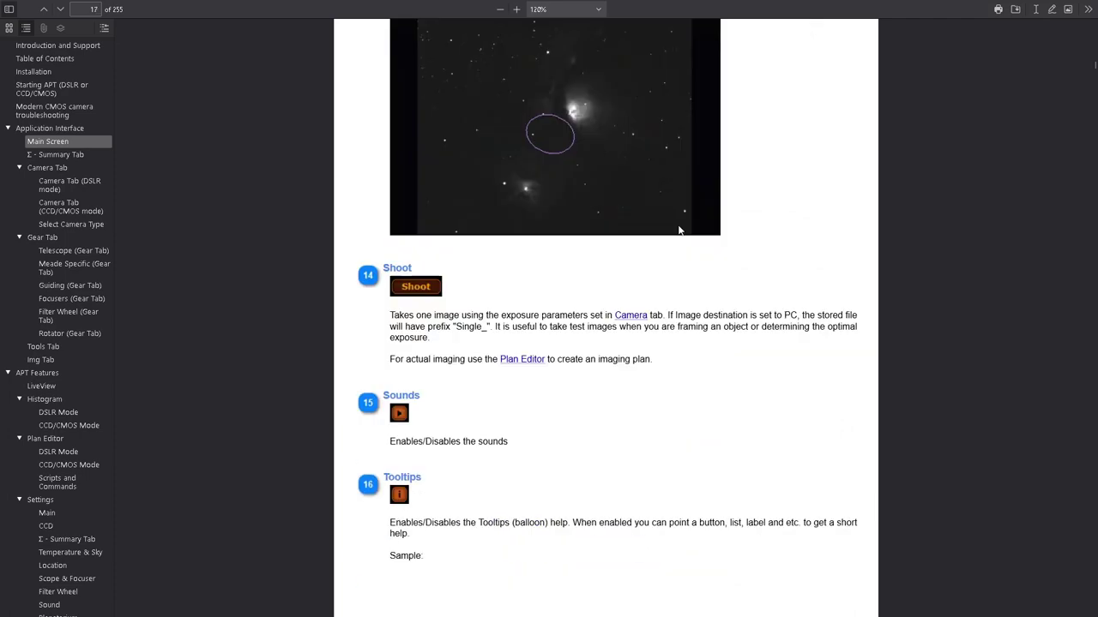
scroll(679, 230, "down", 9)
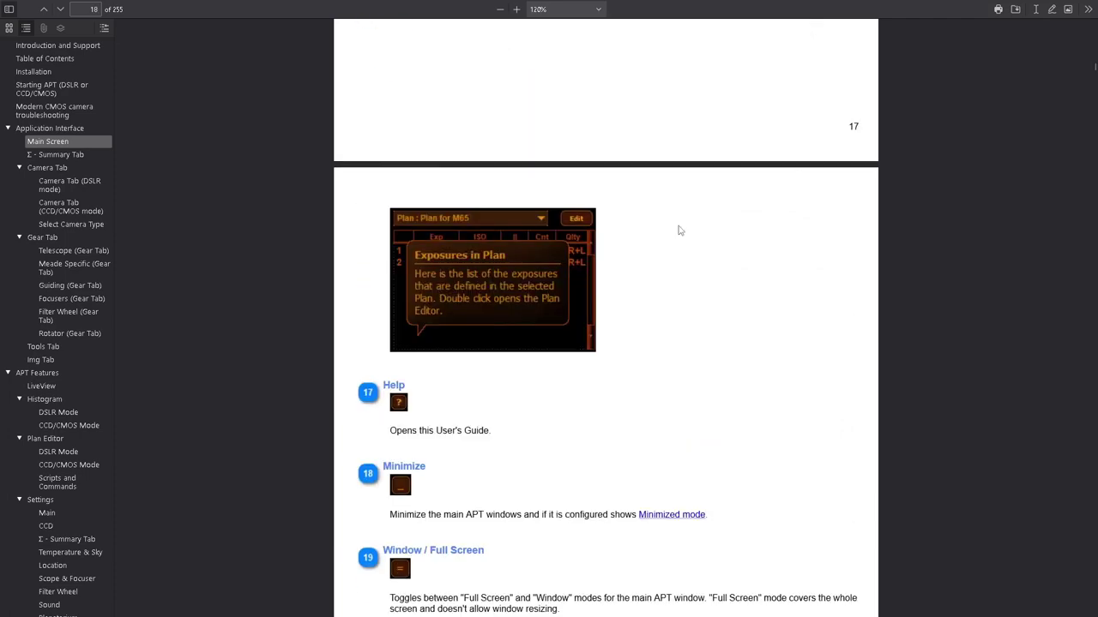
scroll(679, 230, "down", 9)
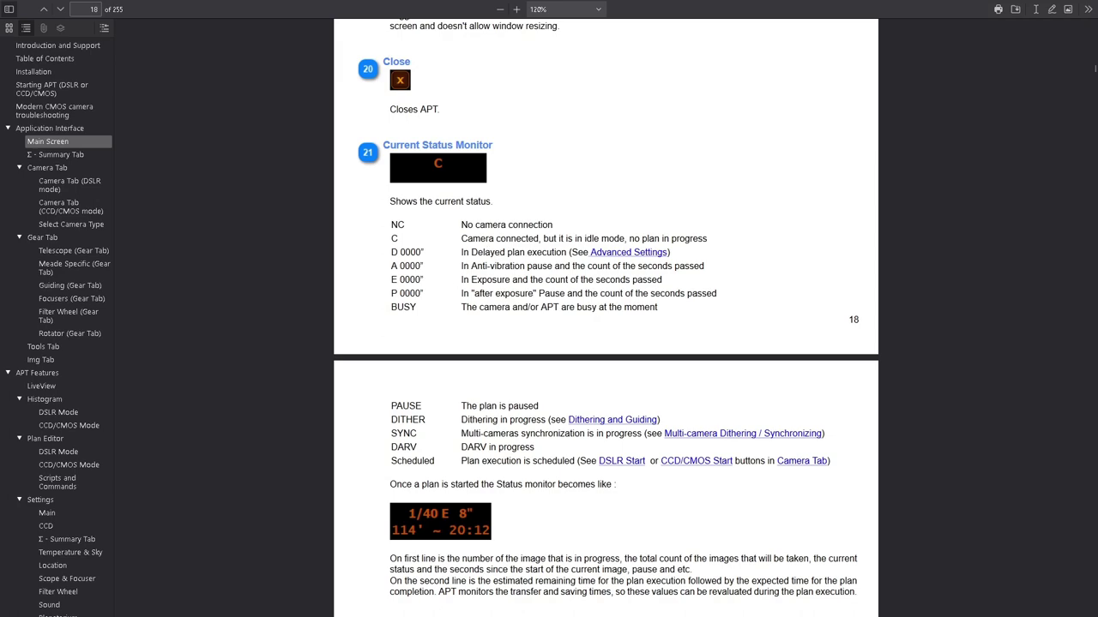
Read down through manual items 22–34, from Laptop Battery to DataCraft
scroll(499, 307, "down", 5)
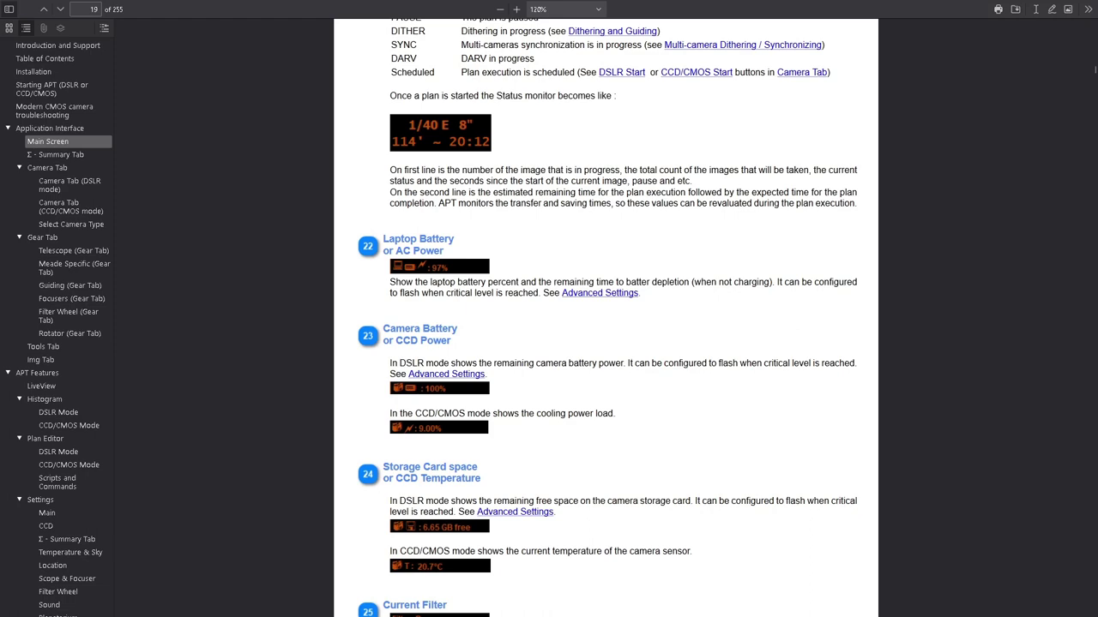
scroll(523, 300, "down", 3)
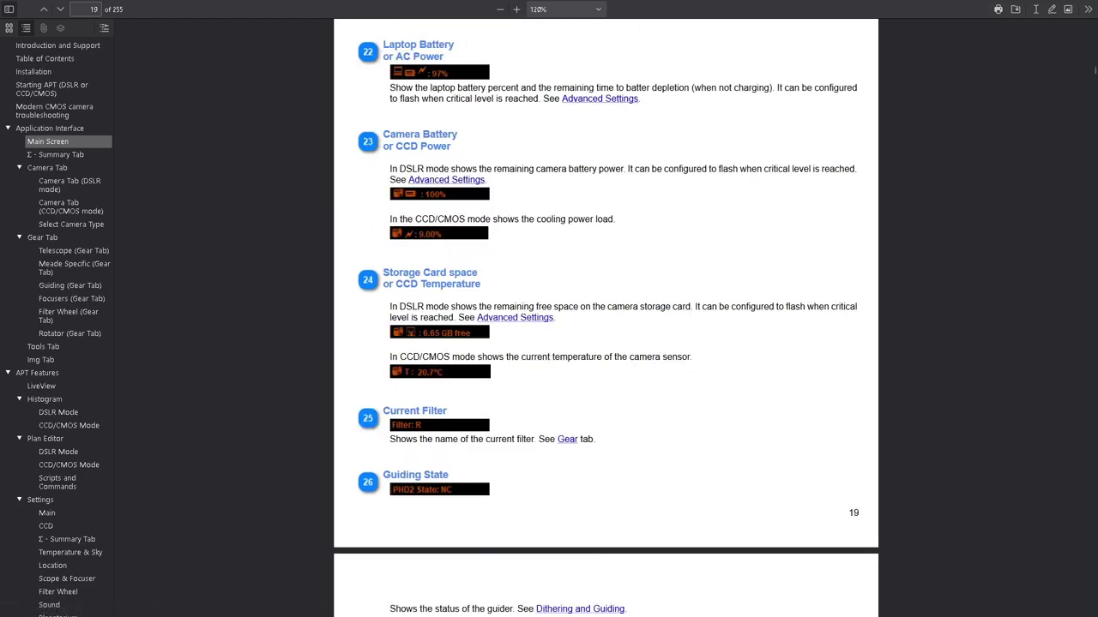
scroll(518, 308, "down", 5)
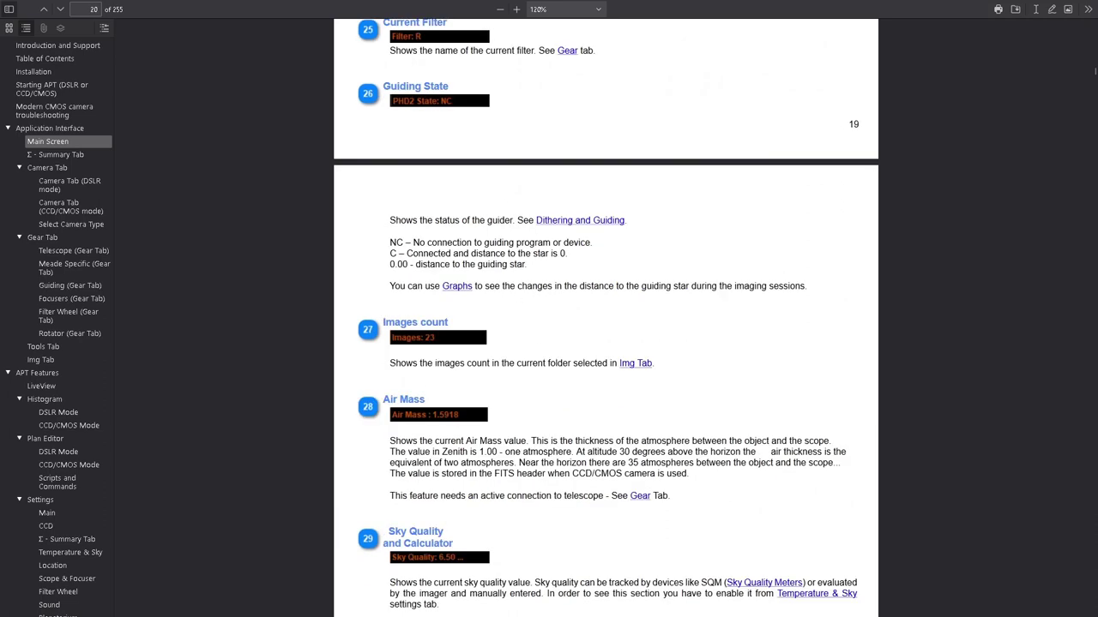
scroll(606, 317, "down", 3)
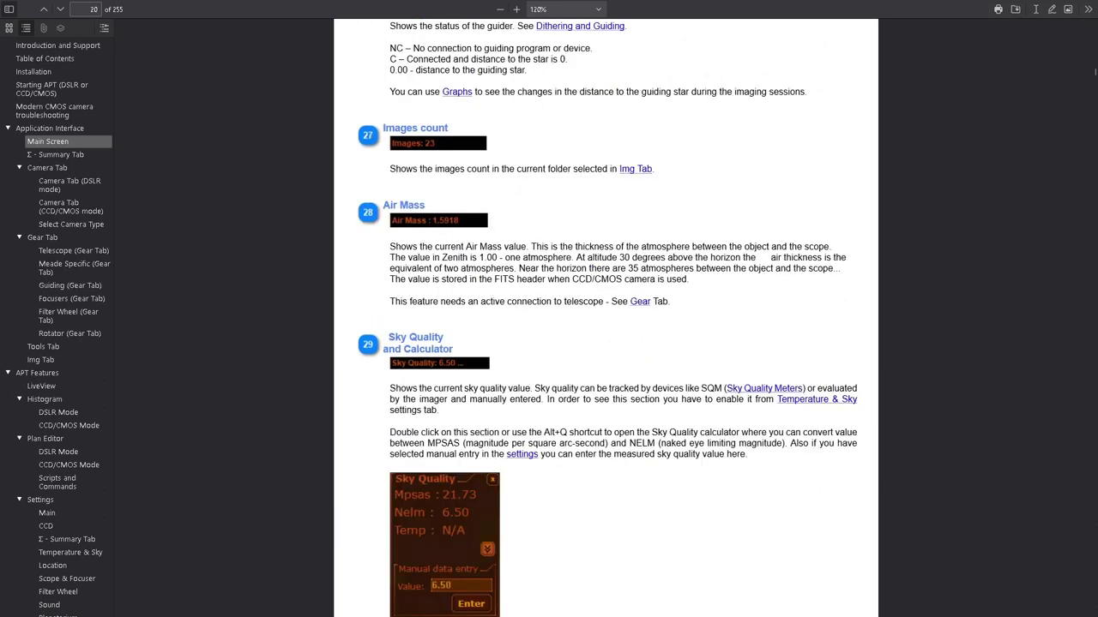
scroll(532, 287, "down", 3)
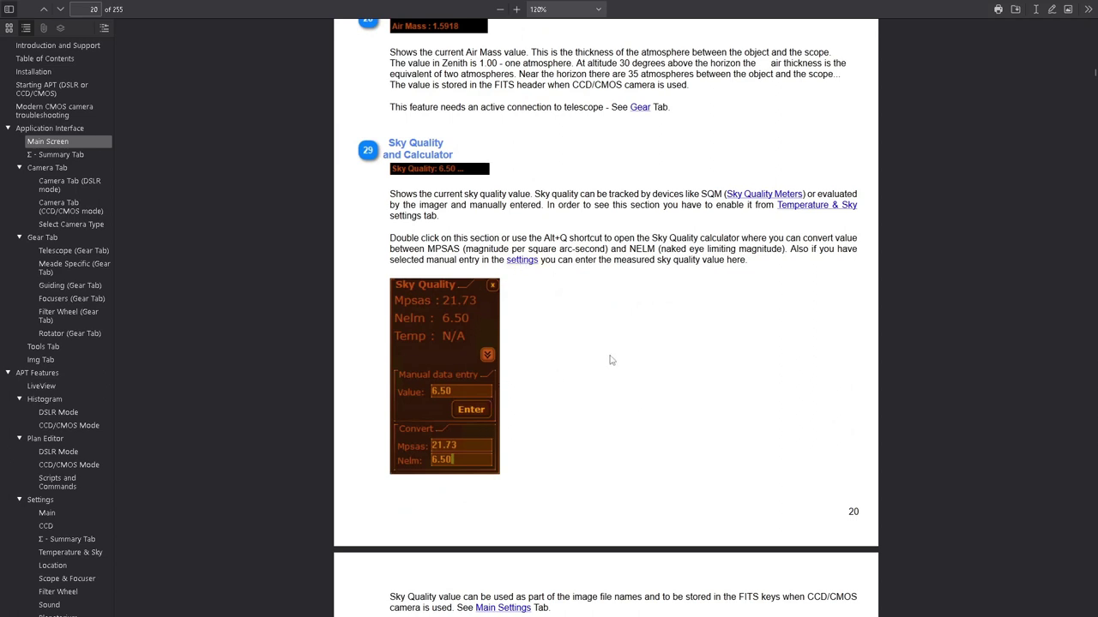
scroll(611, 361, "down", 3)
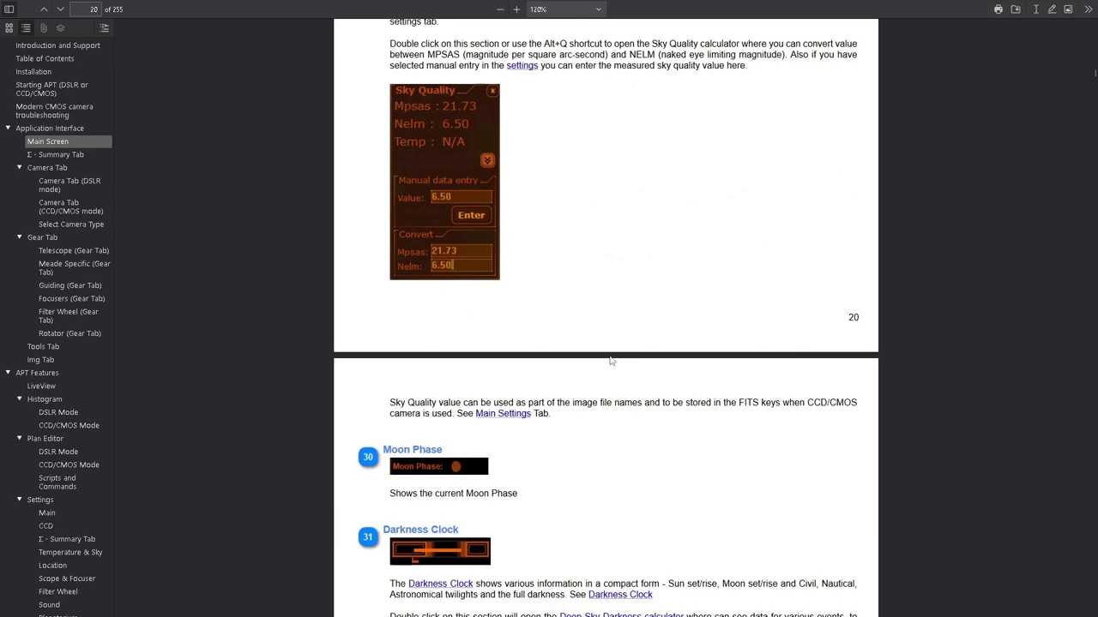
scroll(611, 361, "down", 3)
scroll(580, 374, "down", 3)
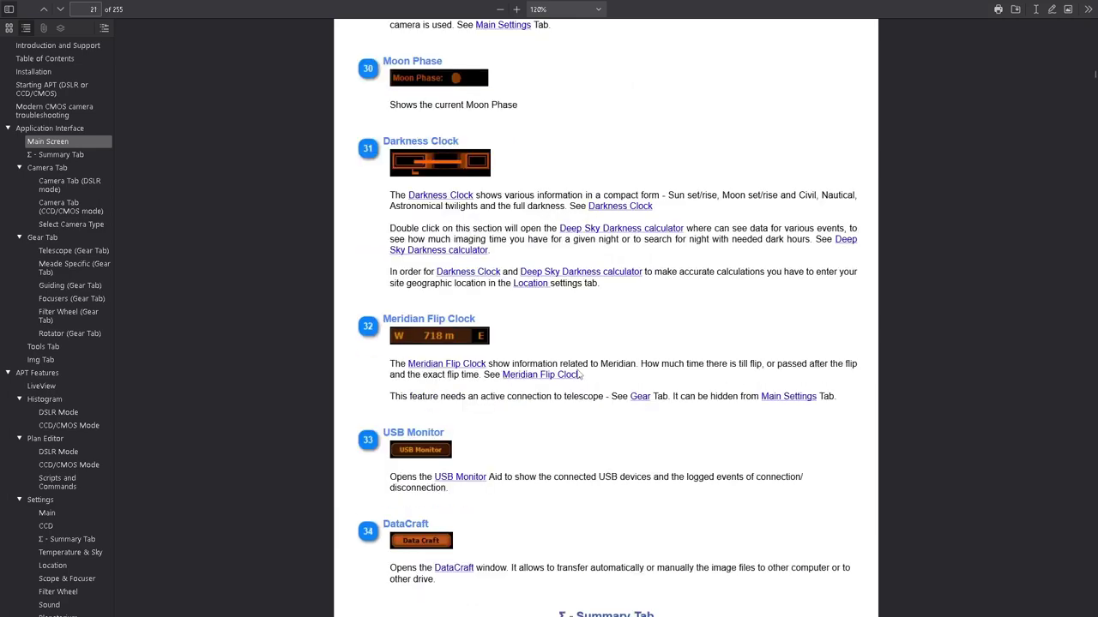
scroll(564, 391, "down", 3)
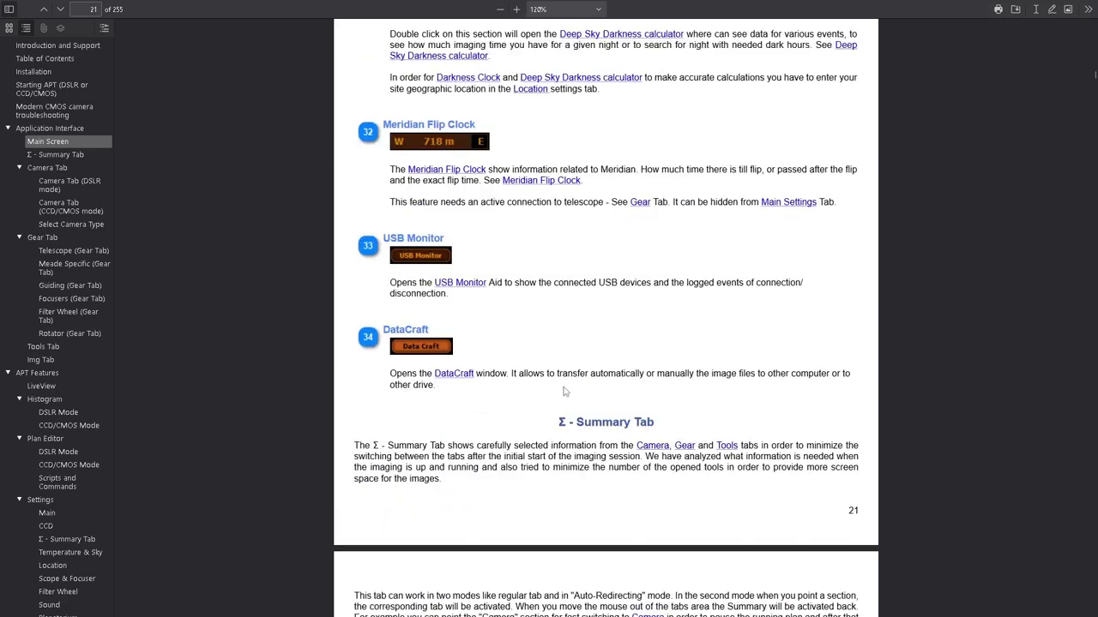
scroll(564, 391, "down", 3)
Scroll back up to page 19 and return to the APT window
scroll(563, 386, "up", 14)
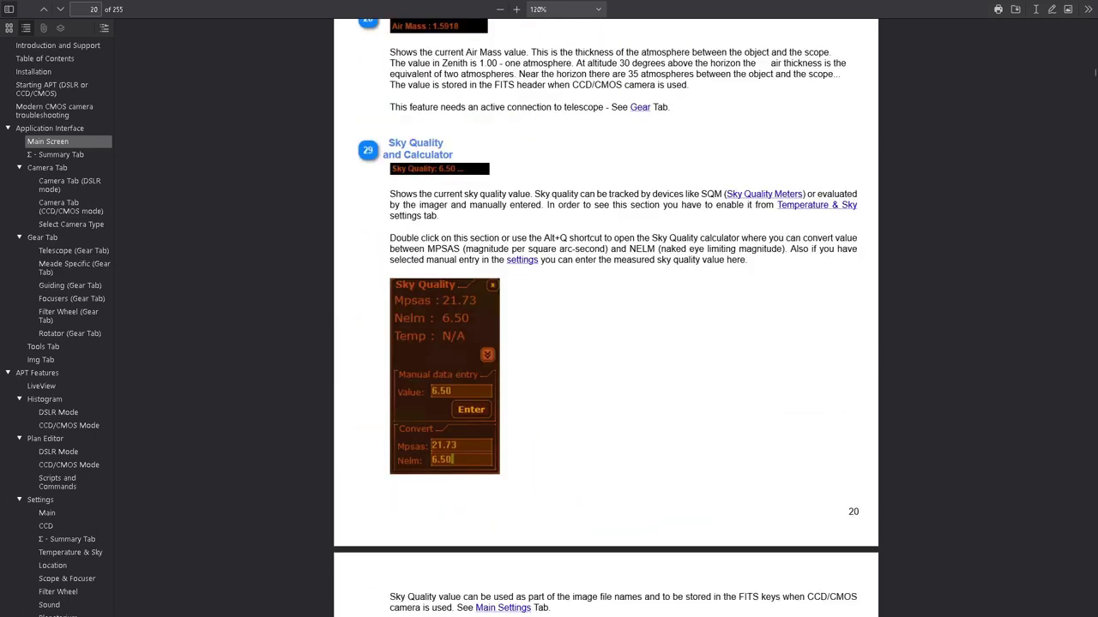
scroll(572, 278, "up", 9)
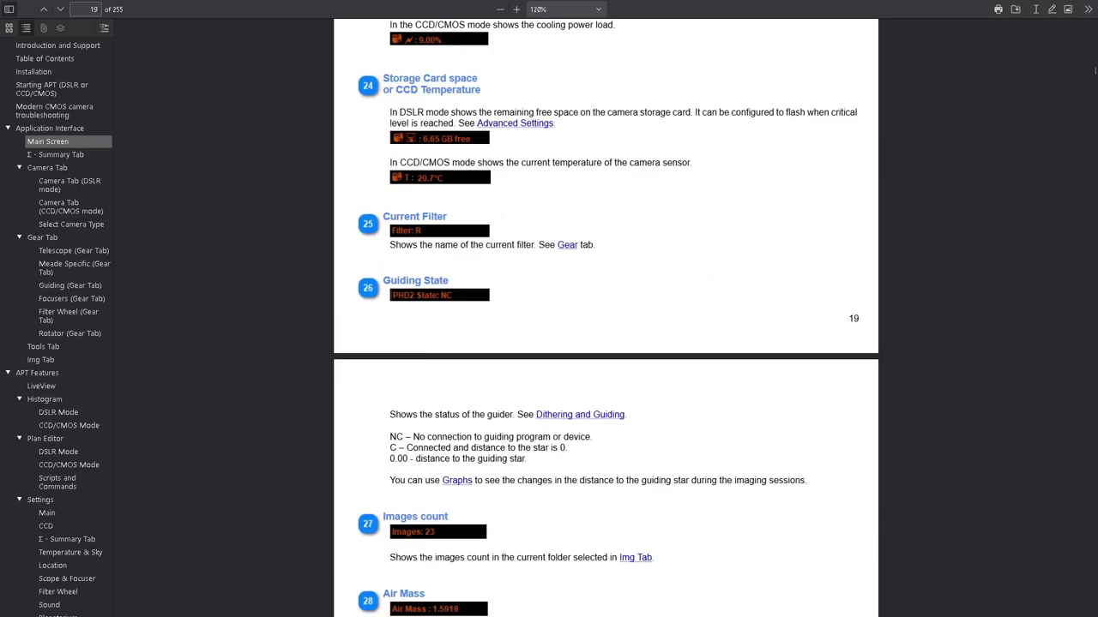
key("alt+Tab")
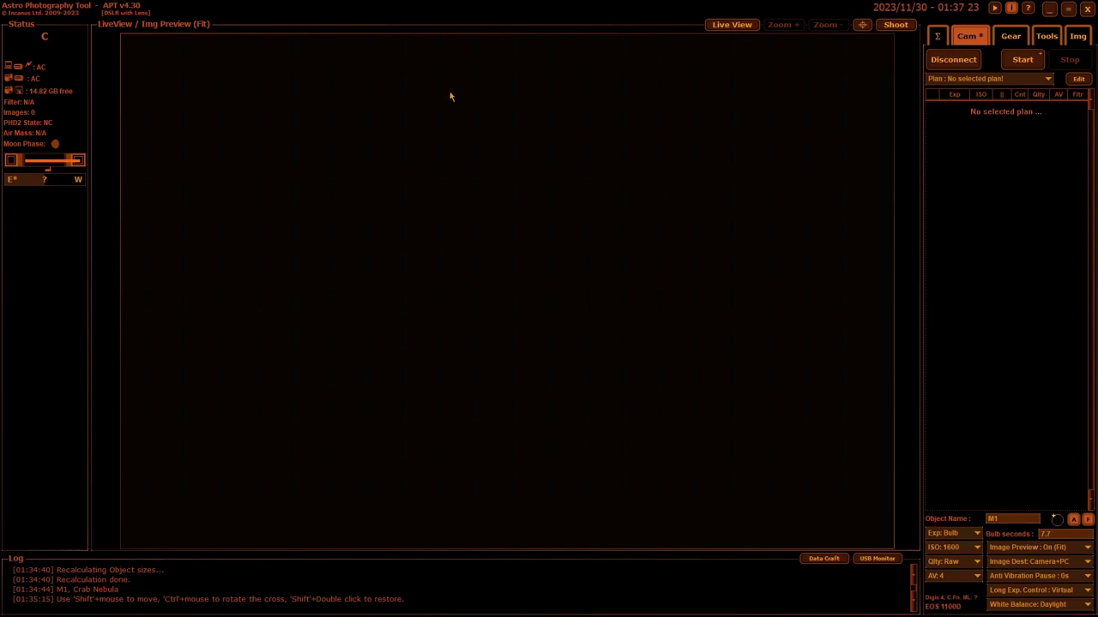